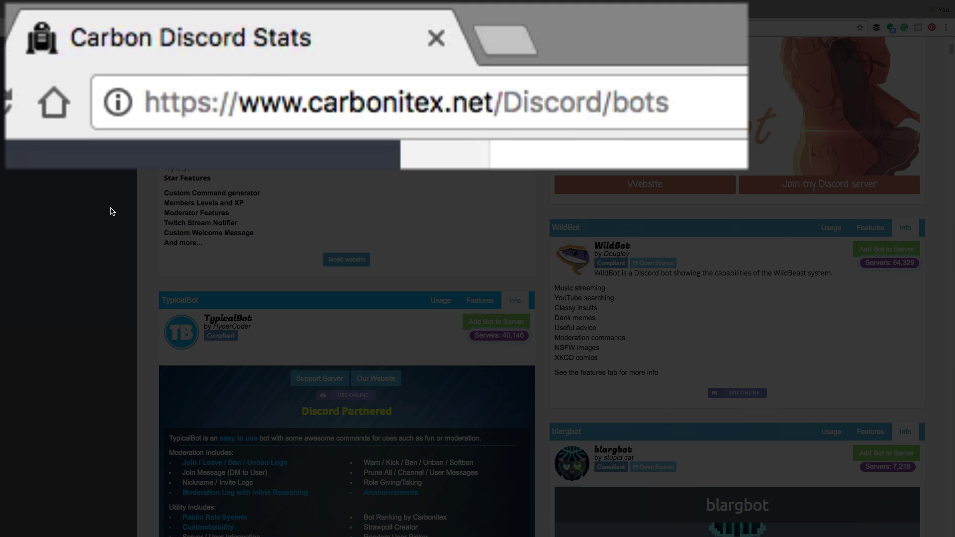
- Browse the Discord bot listings to examine the descriptions of Mee6, TypicalBot, WildBot and blargbot
scroll(98, 255, "up", 4)
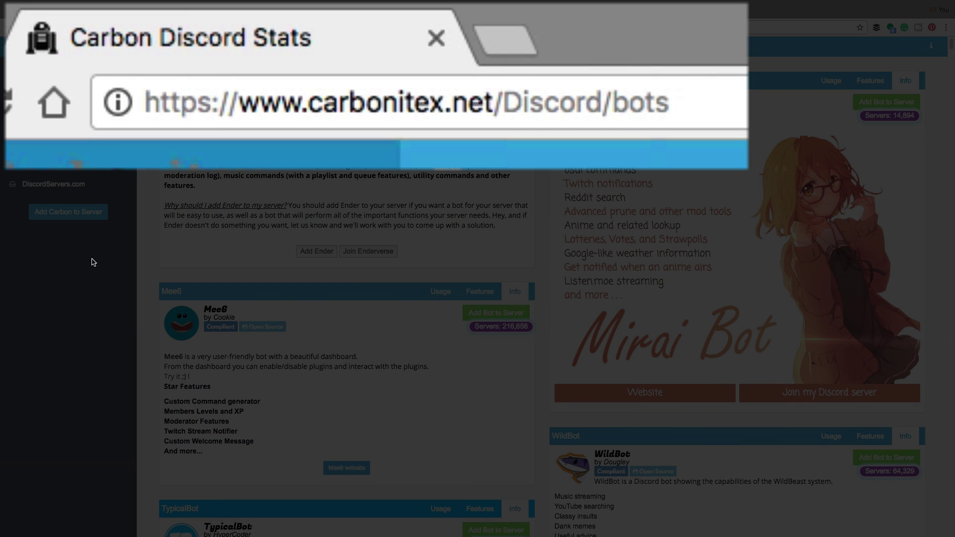
scroll(104, 287, "down", 9)
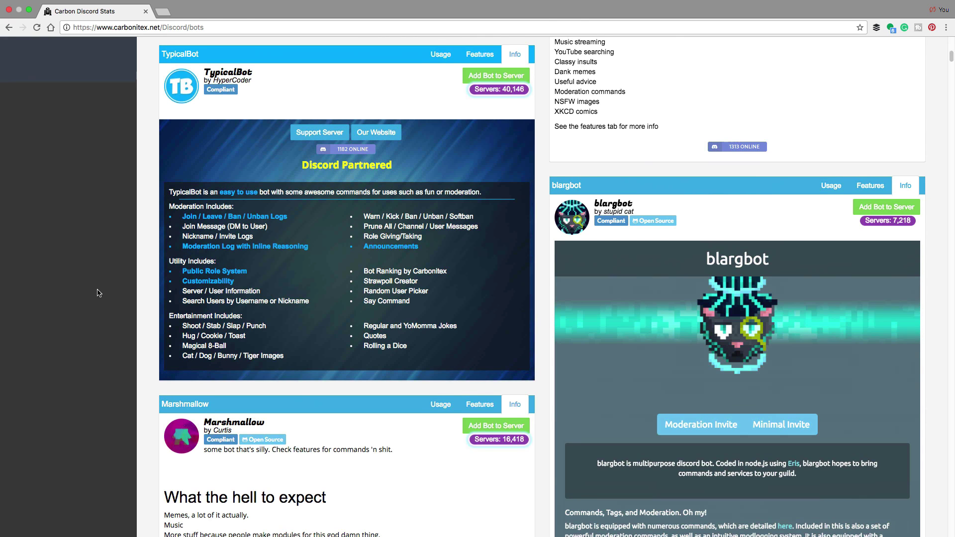
scroll(99, 290, "up", 1)
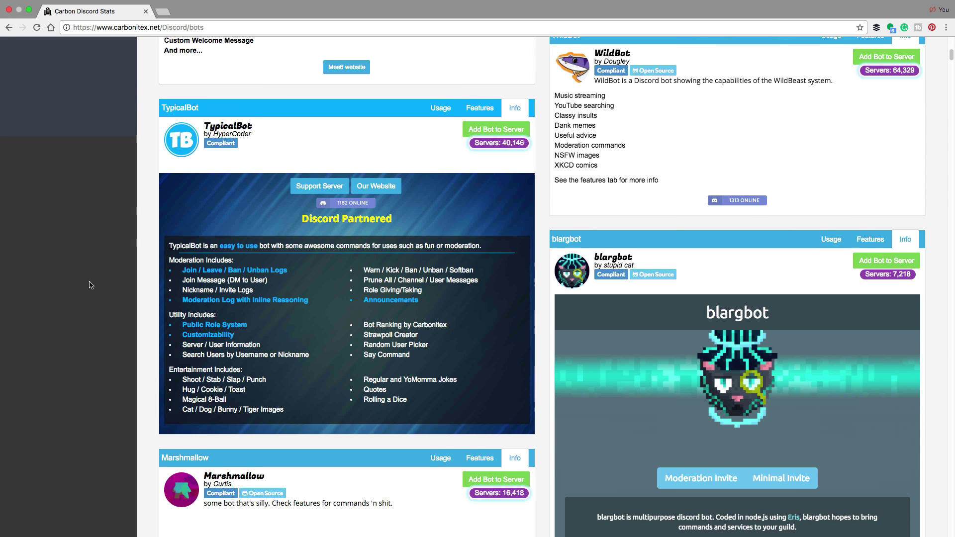
scroll(90, 284, "up", 2)
scroll(89, 284, "down", 2)
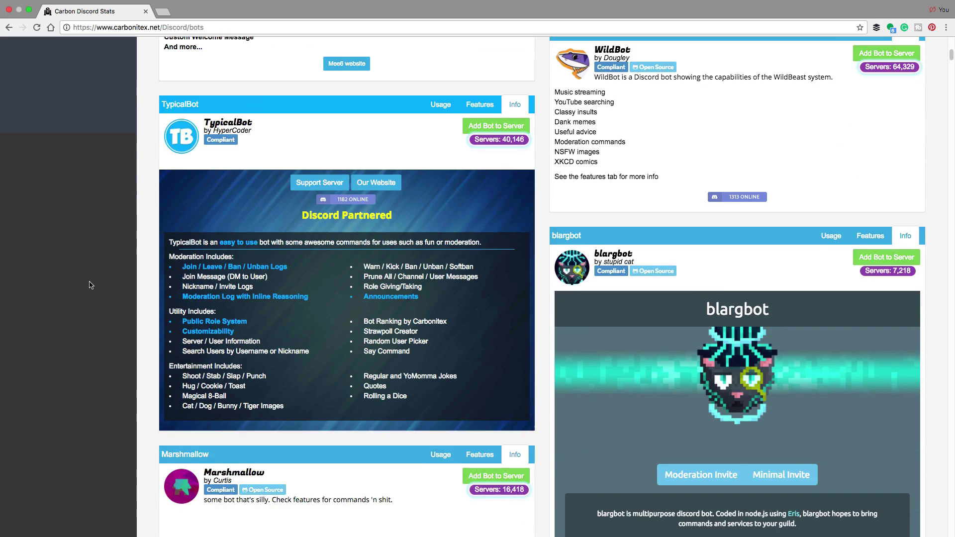
scroll(90, 284, "up", 10)
scroll(89, 284, "down", 5)
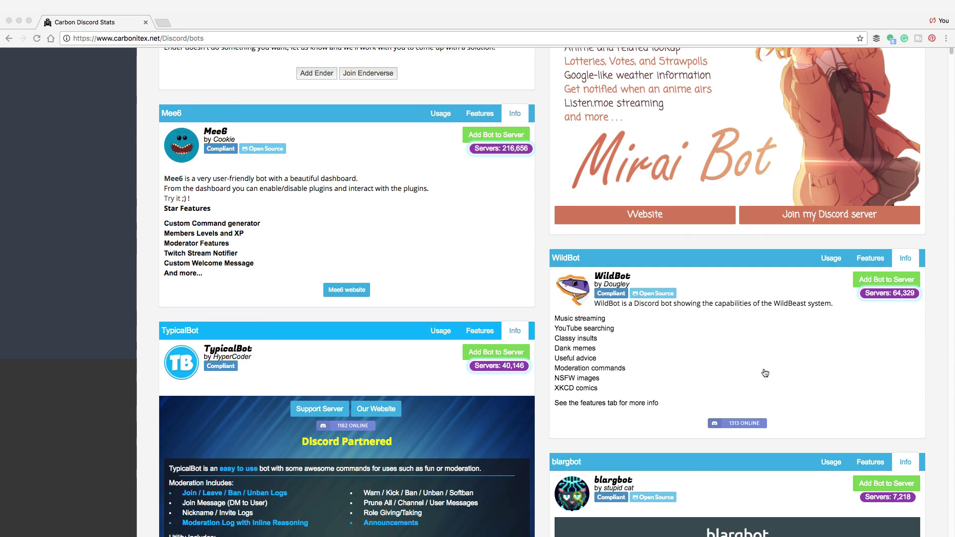
- Authorize WildBot to be added to the Technologyguru server
key("super+Tab")
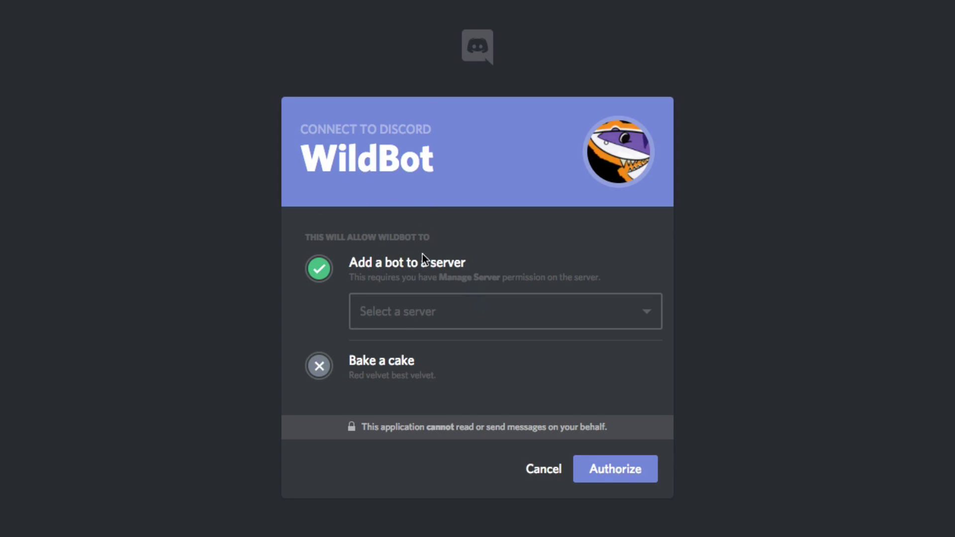
left_click(438, 314)
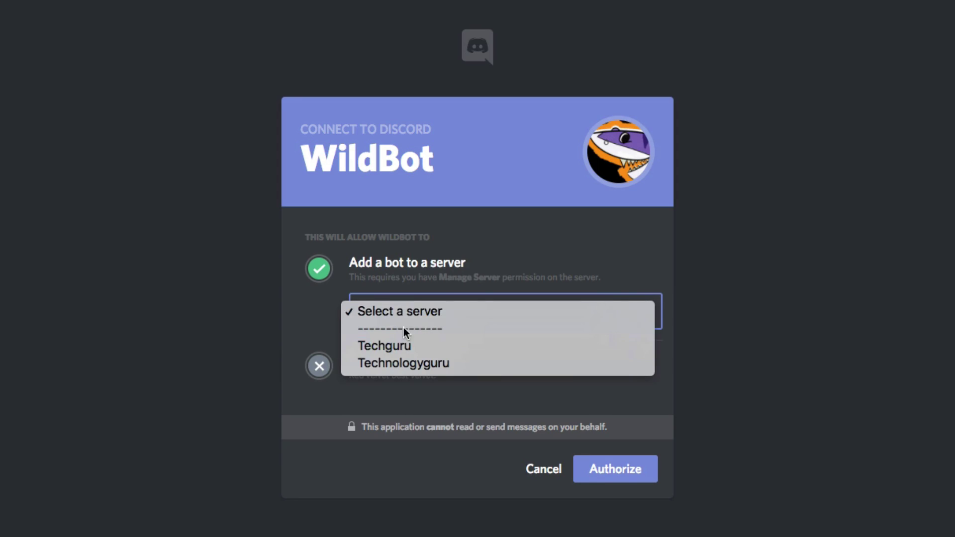
left_click(420, 362)
left_click(632, 318)
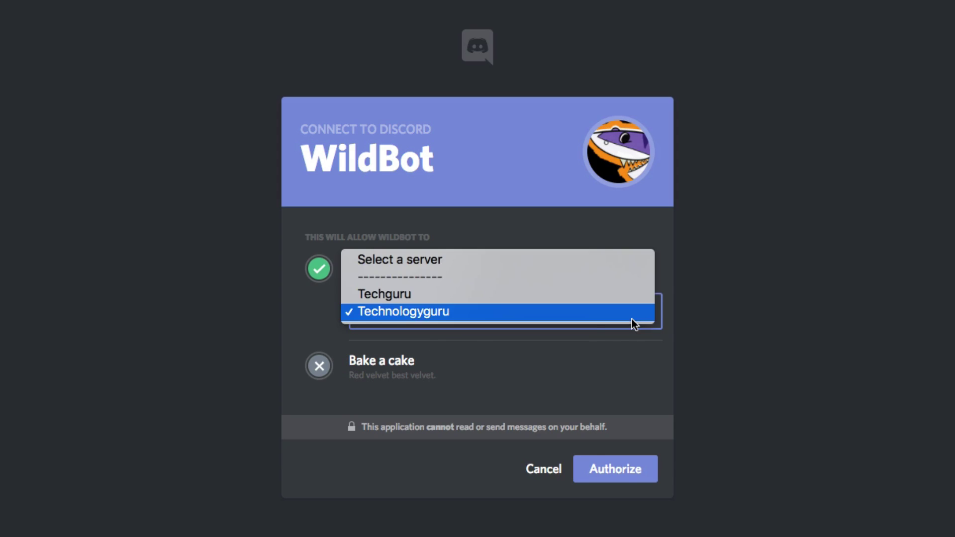
left_click(408, 312)
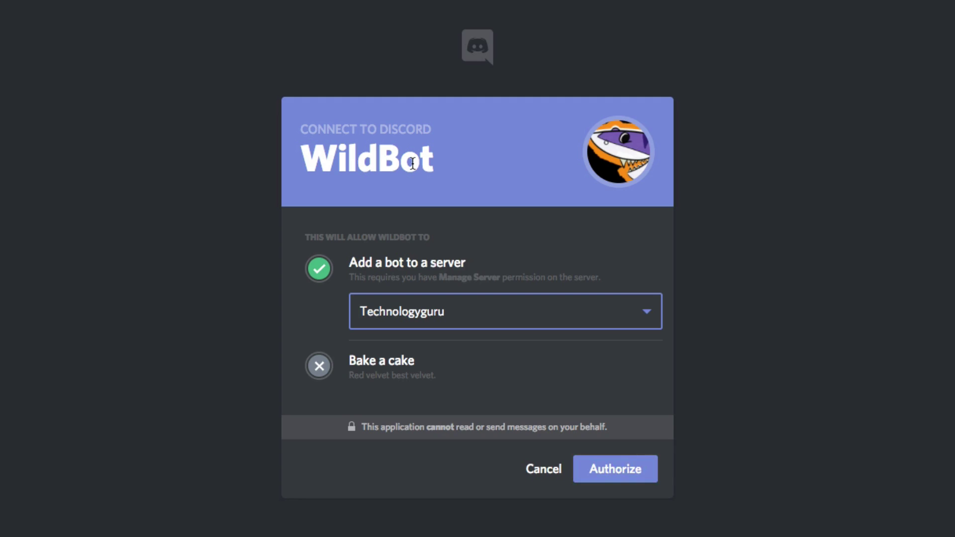
left_click(621, 468)
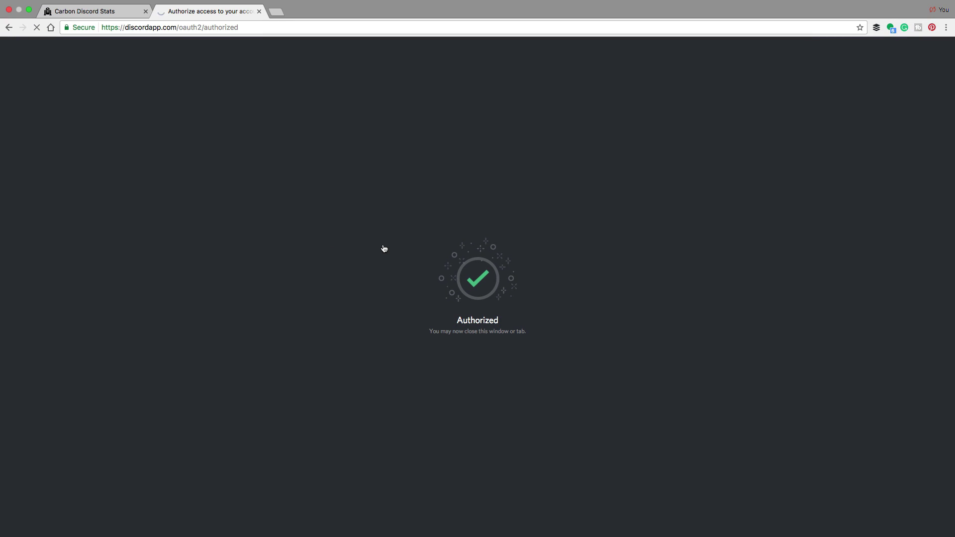
- Switch to Discord and open the role settings of the Technologyguru server
key("super+Tab")
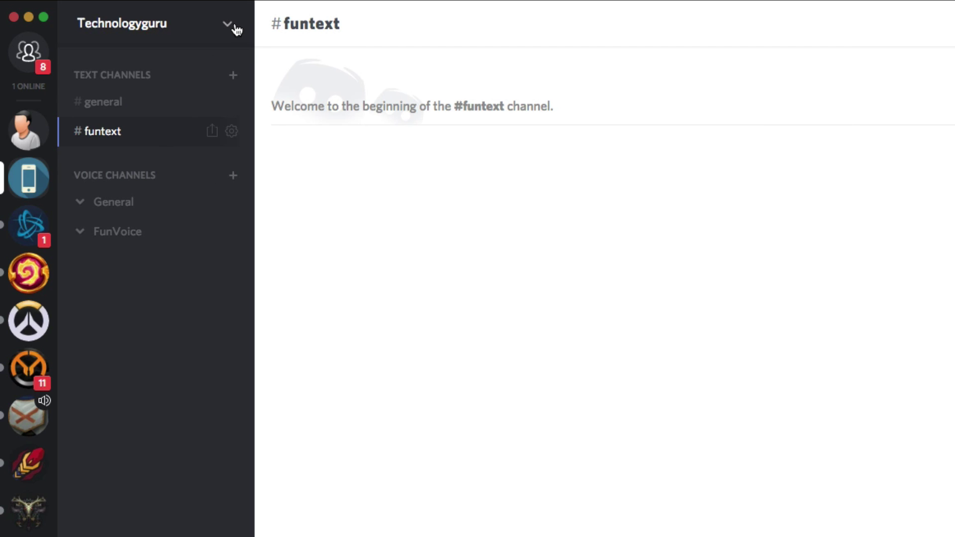
left_click(233, 27)
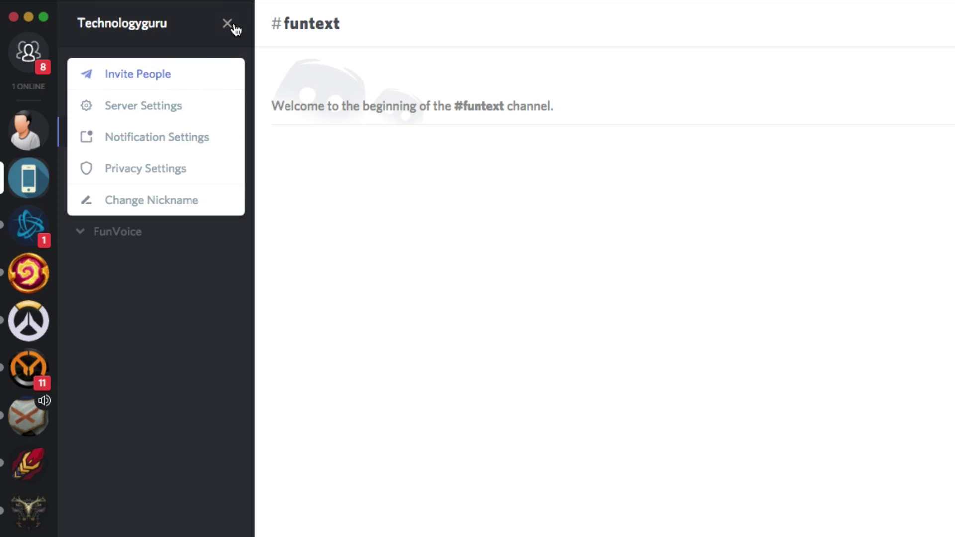
left_click(169, 107)
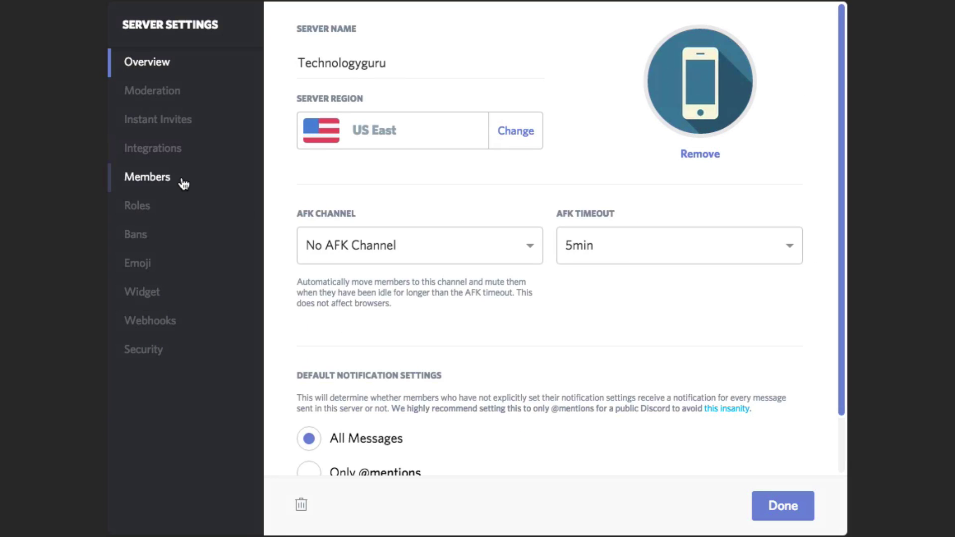
left_click(144, 207)
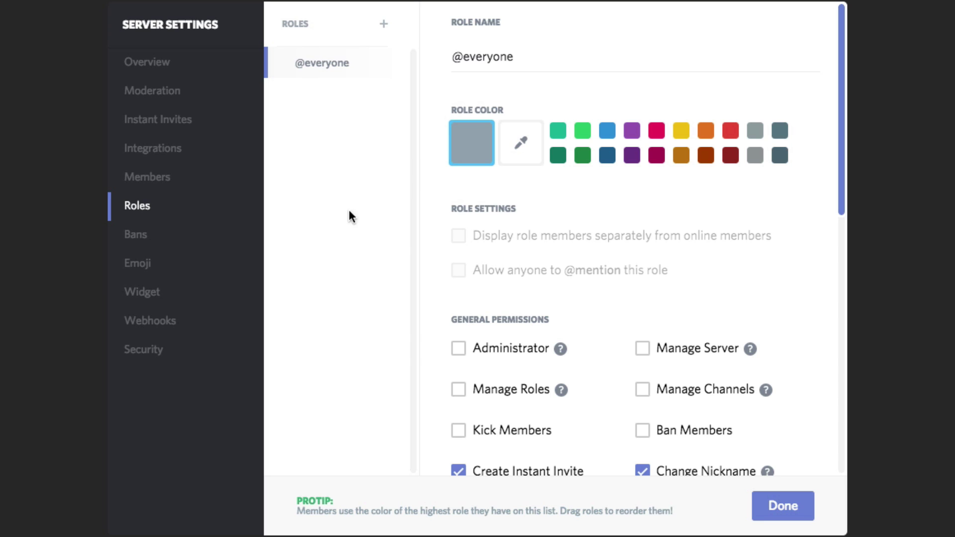
- Create a role named Bot with a bright green colour and the Administrator permission, and finish the server settings
left_click(383, 25)
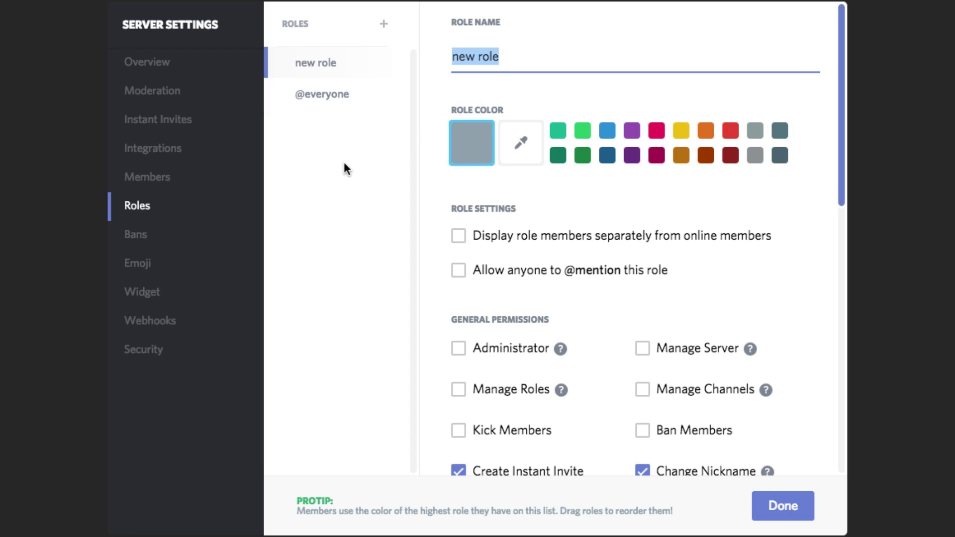
type("Bot")
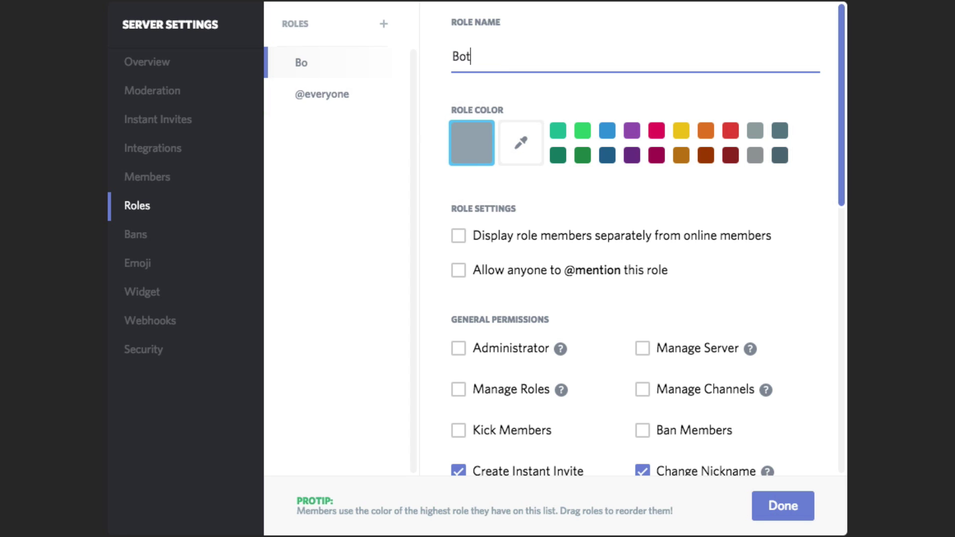
left_click(580, 130)
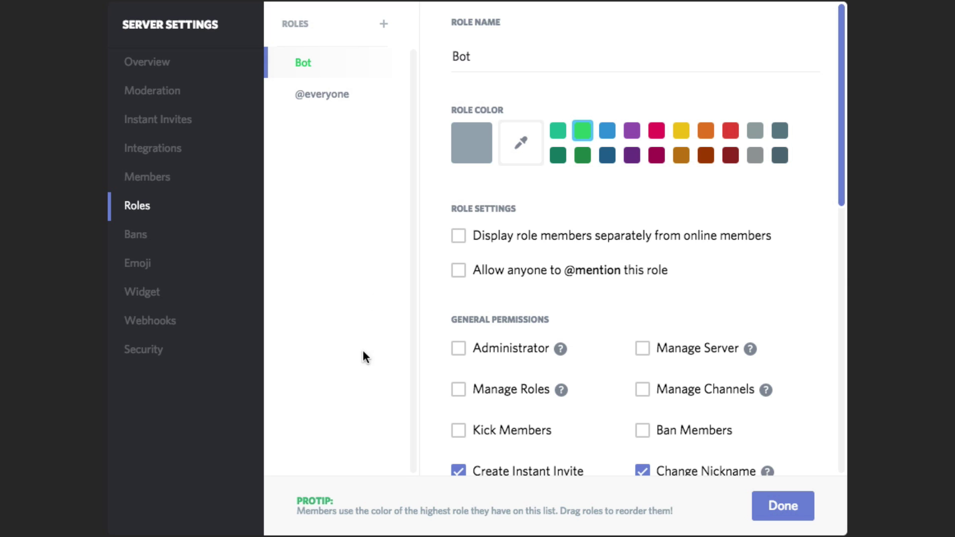
left_click(456, 349)
left_click(783, 505)
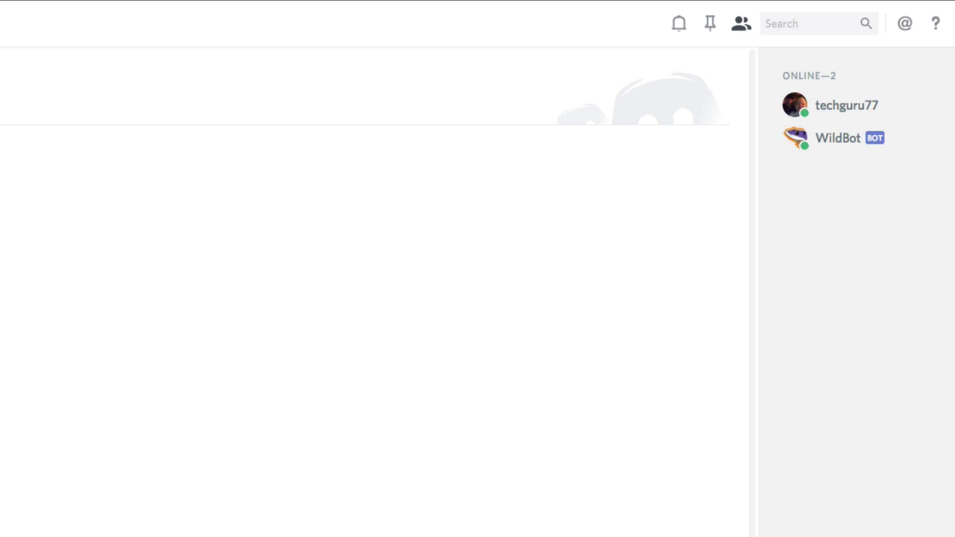
- Assign the Bot role to WildBot in the server's member list and close its profile card
left_click(827, 146)
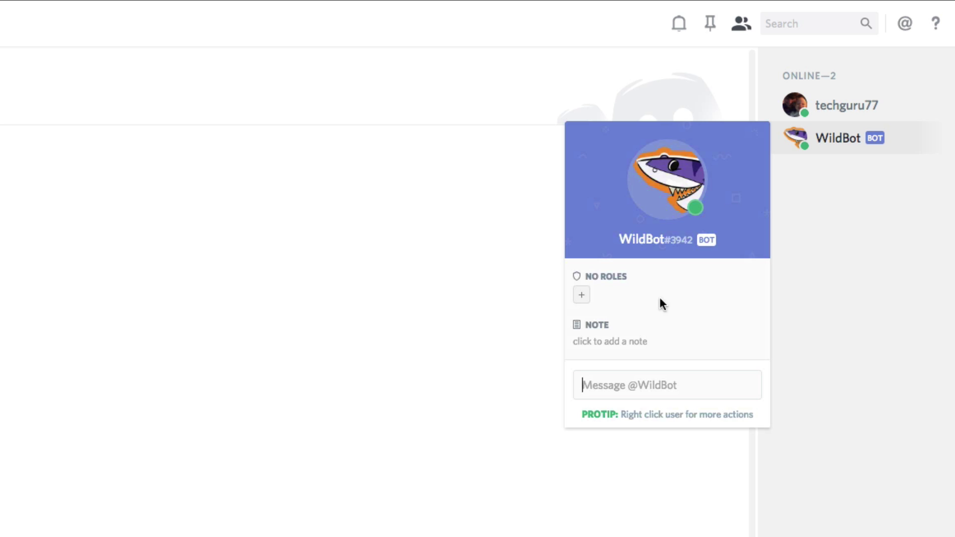
left_click(582, 298)
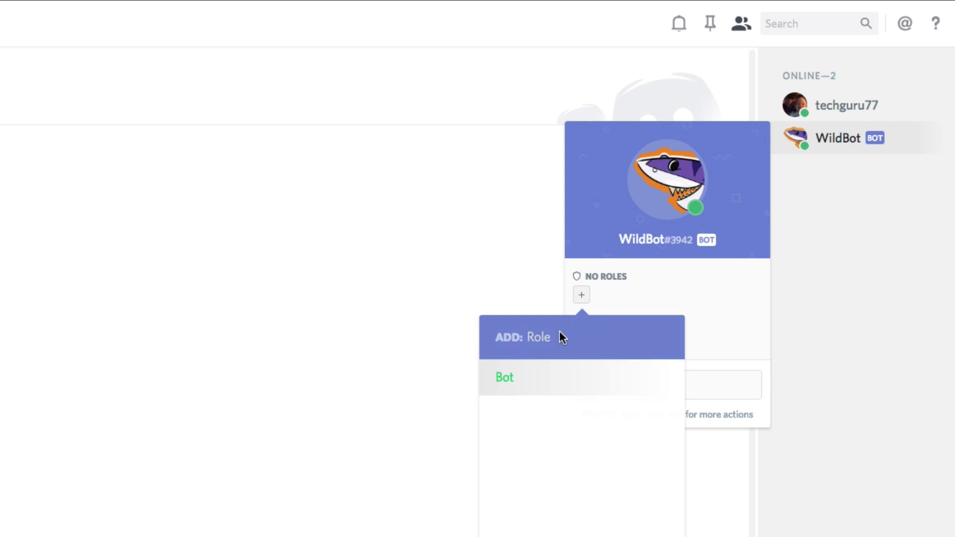
left_click(524, 387)
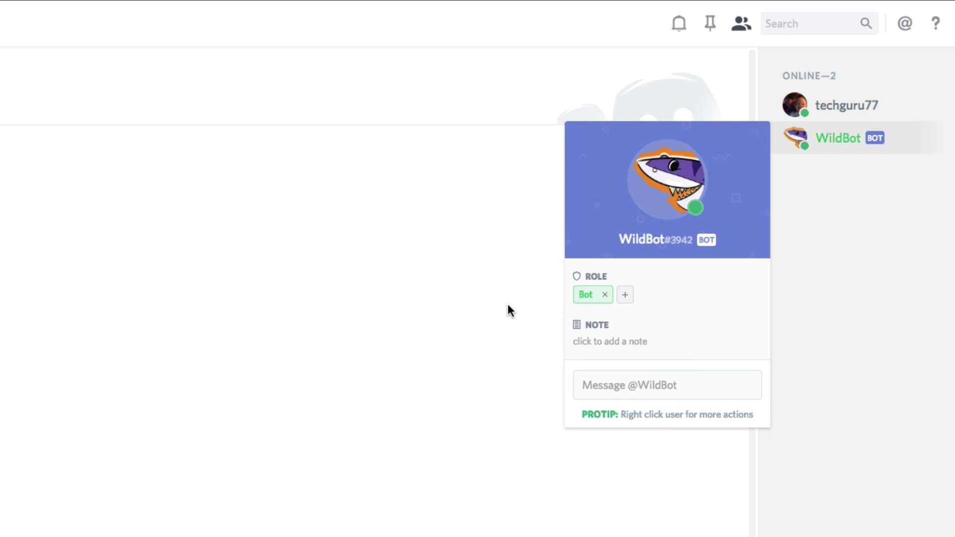
left_click(849, 313)
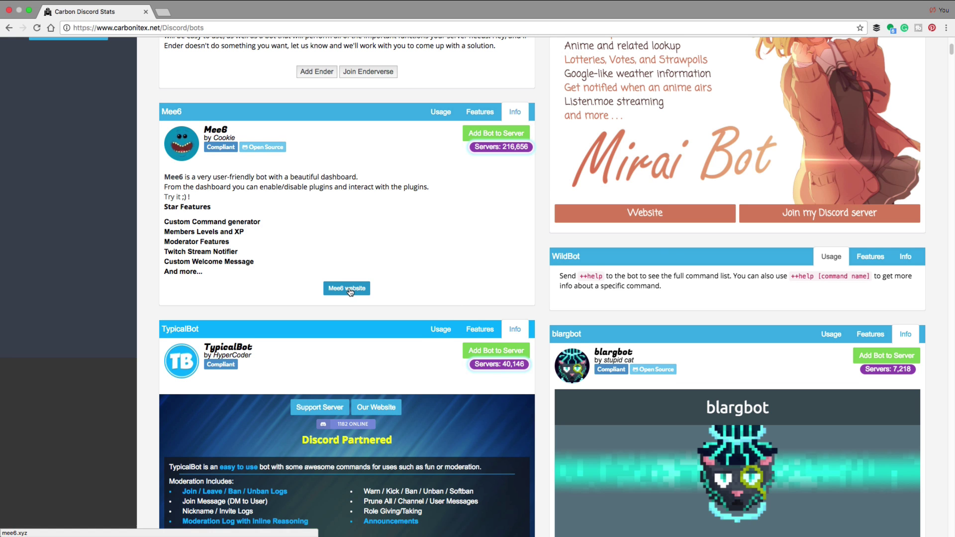
- Look up the usage instructions for Mee6 in the Discord bot listings
scroll(346, 298, "up", 1)
scroll(350, 299, "up", 5)
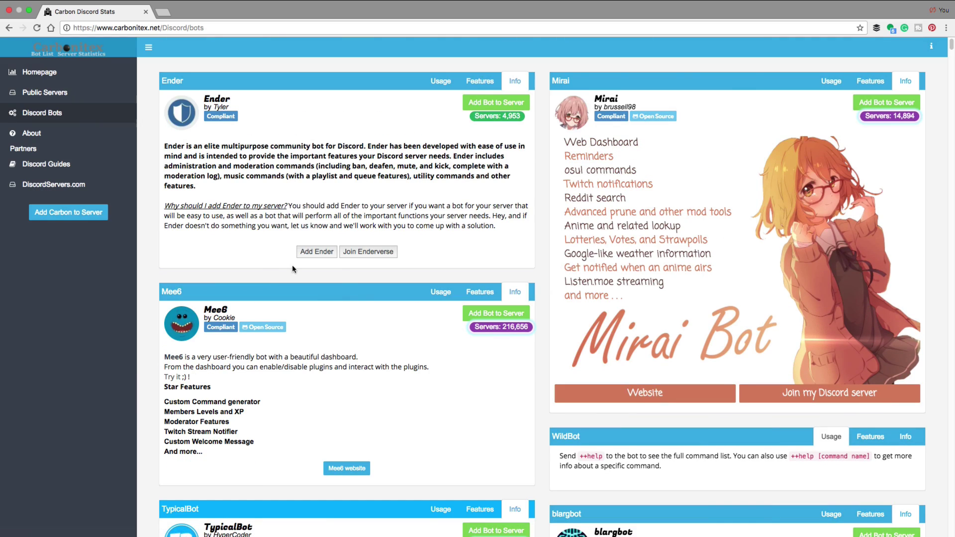
scroll(365, 387, "down", 2)
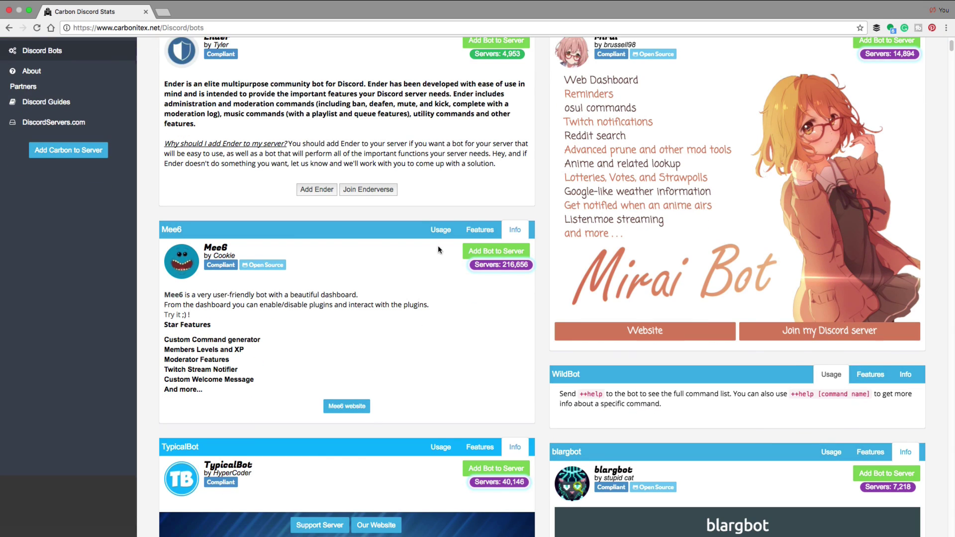
left_click(435, 230)
scroll(405, 266, "down", 1)
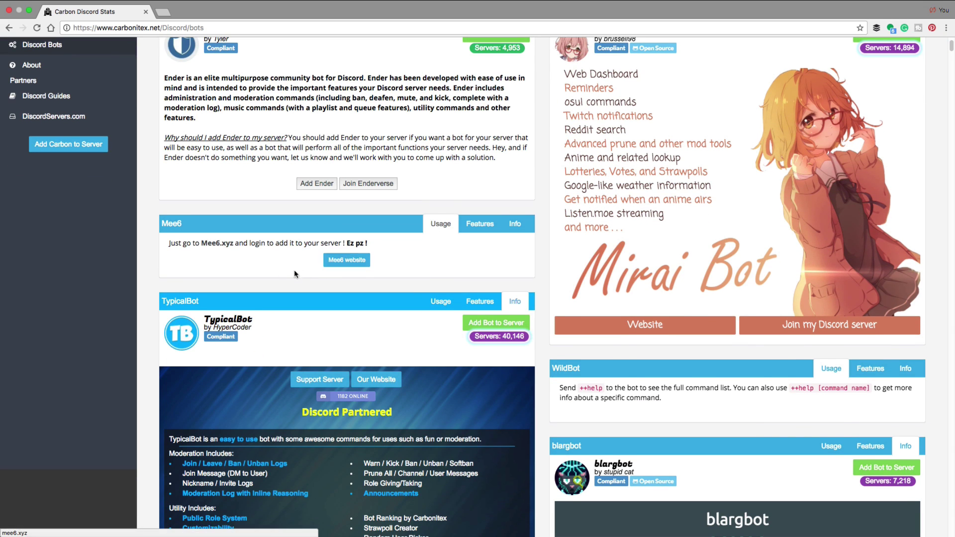
scroll(543, 330, "down", 1)
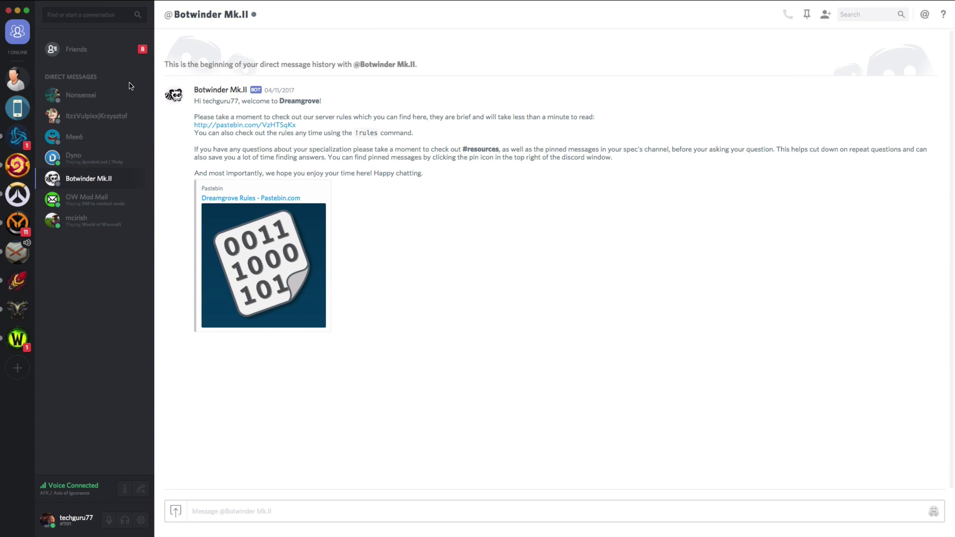
- Send WildBot the direct message "++help" from the Technologyguru server's member list and look through its command list
left_click(18, 108)
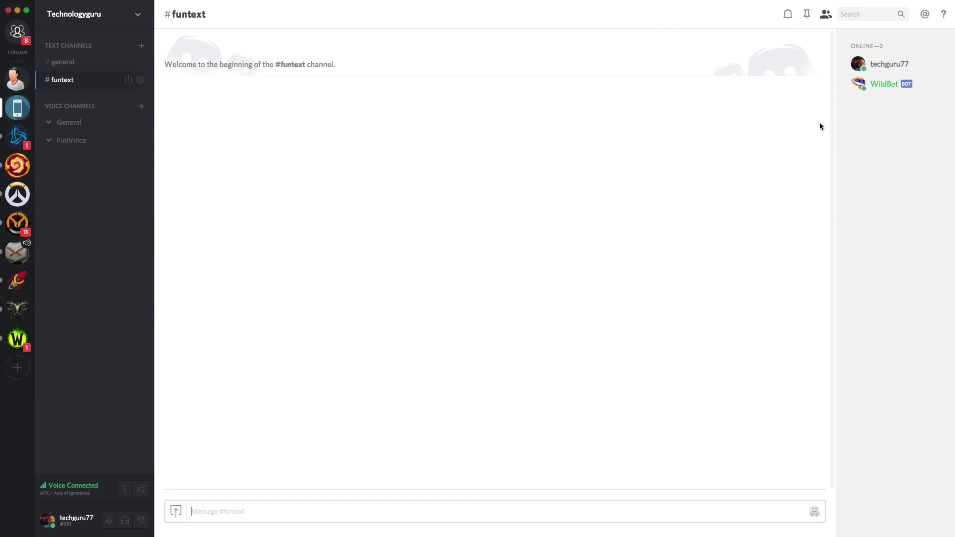
right_click(882, 93)
left_click(821, 127)
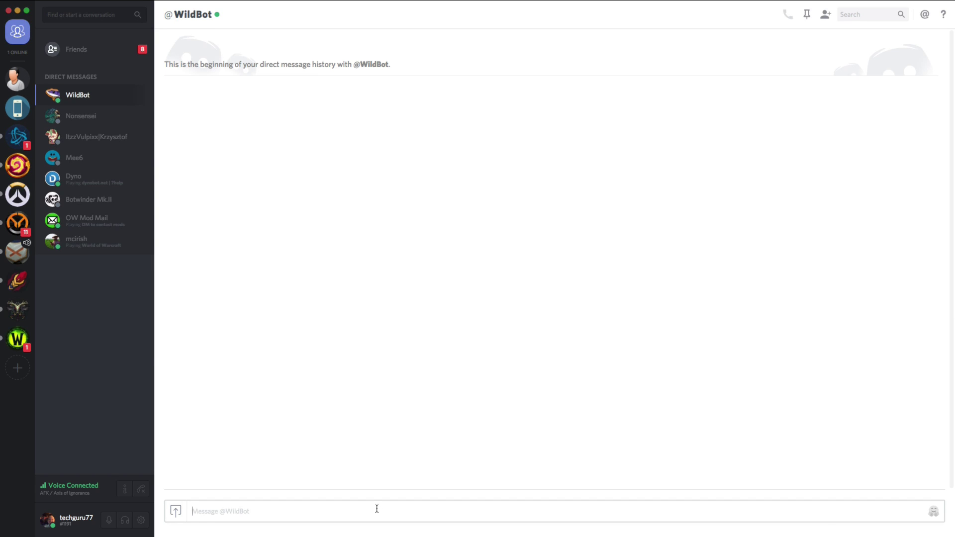
type("++help")
key("Return")
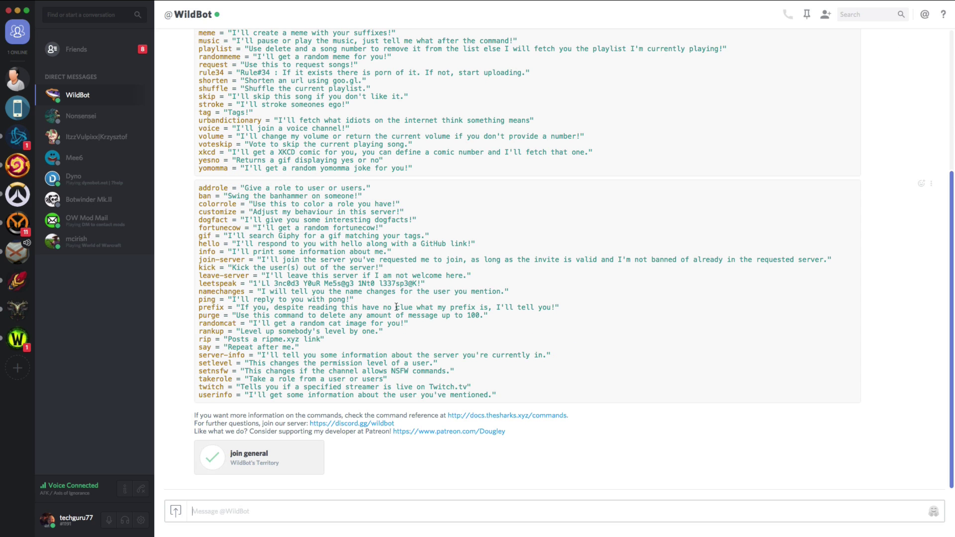
scroll(350, 309, "up", 5)
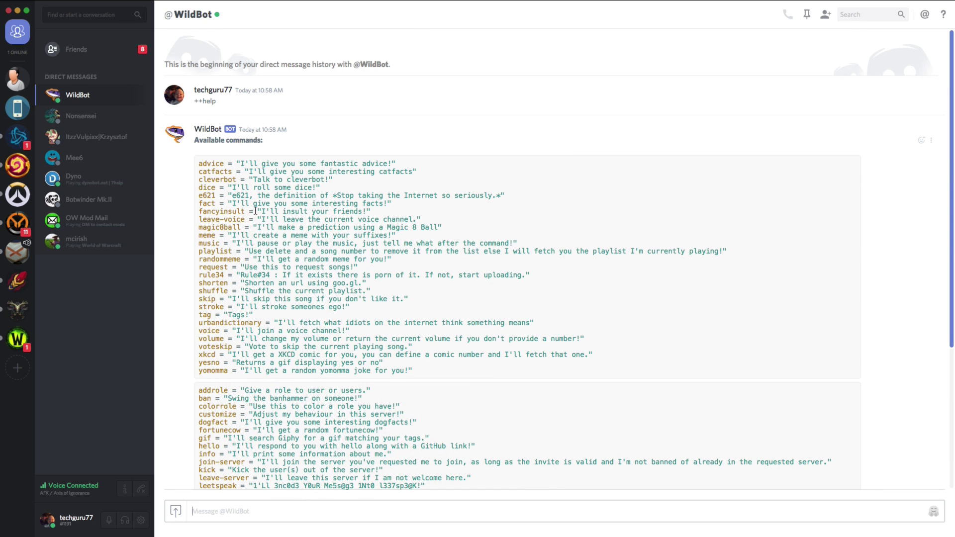
scroll(264, 281, "down", 1)
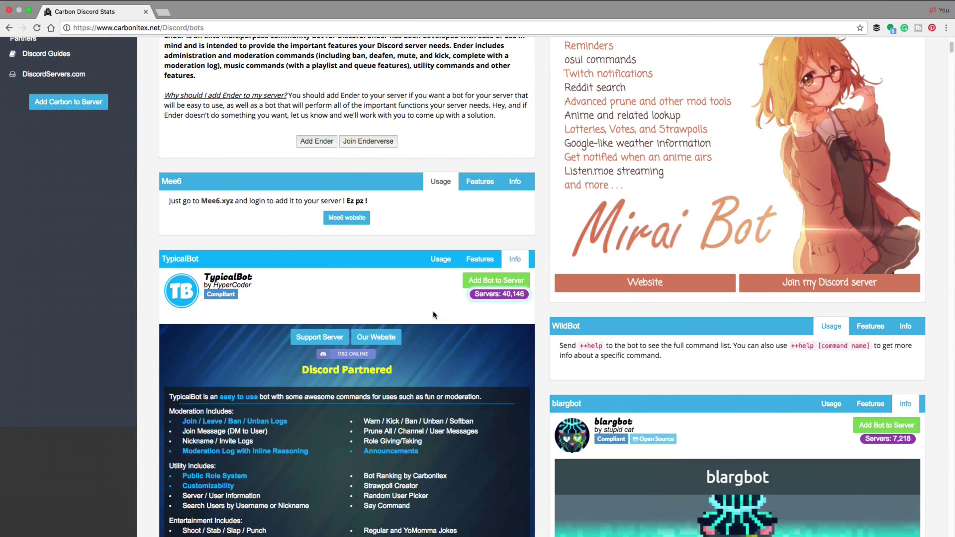
- Show the usage instructions for TypicalBot in the bot listings, and switch back to the WildBot conversation in Discord
left_click(440, 258)
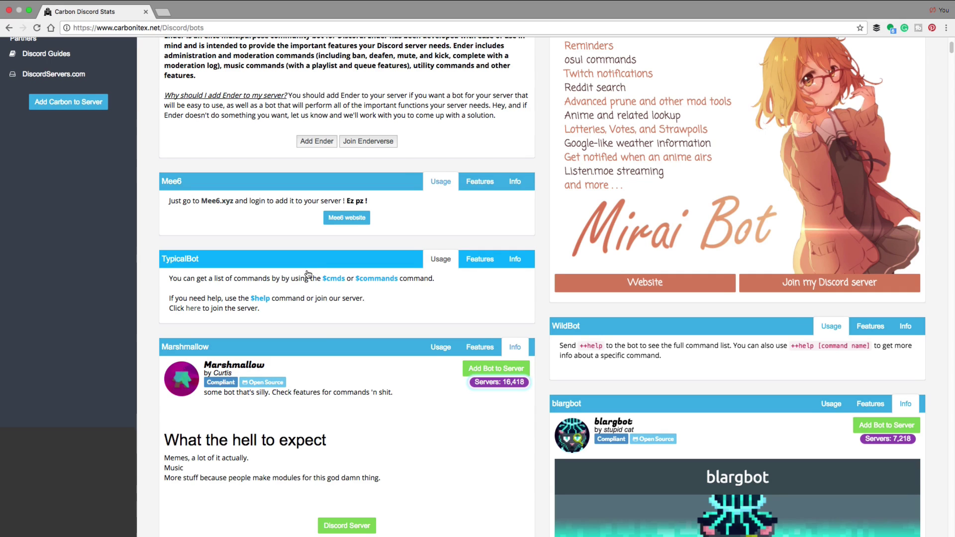
key("super+Tab")
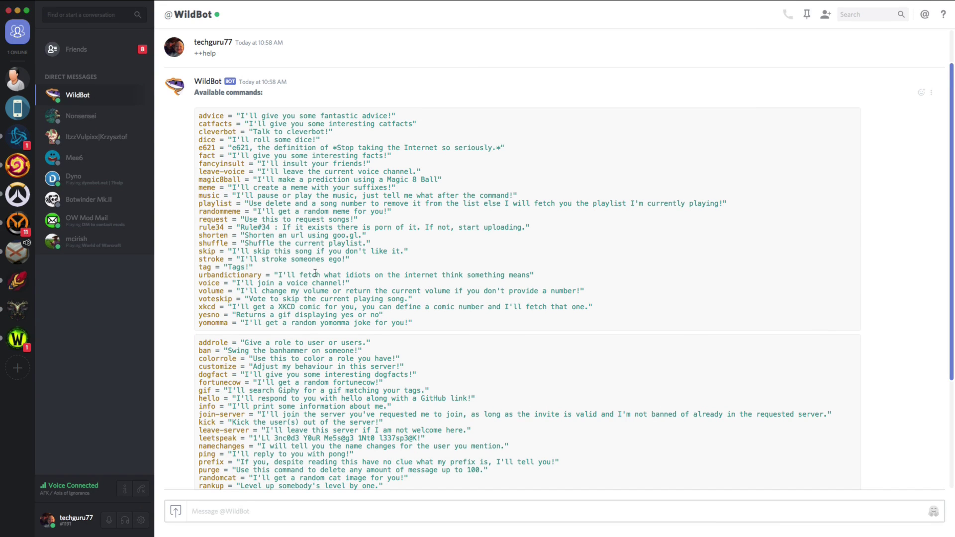